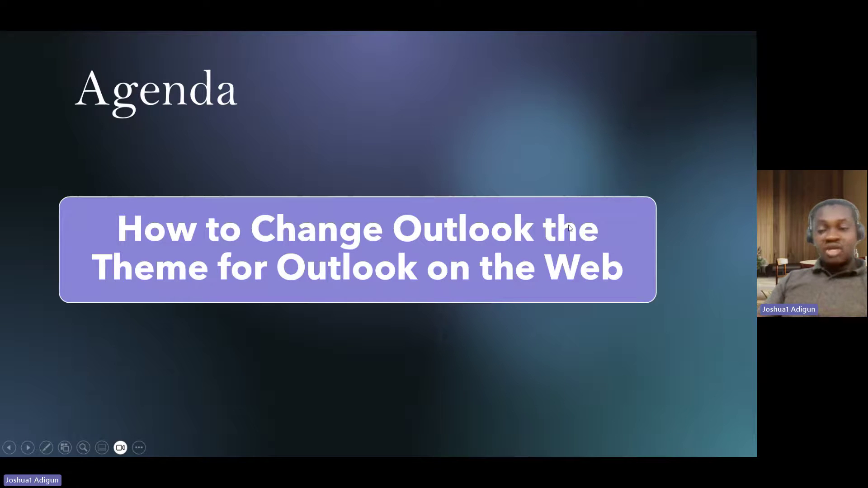
End the PowerPoint slideshow and return to the Agenda slide in Normal view
key(Escape)
Switch from PowerPoint to the browser showing Microsoft 365 home
click(697, 46)
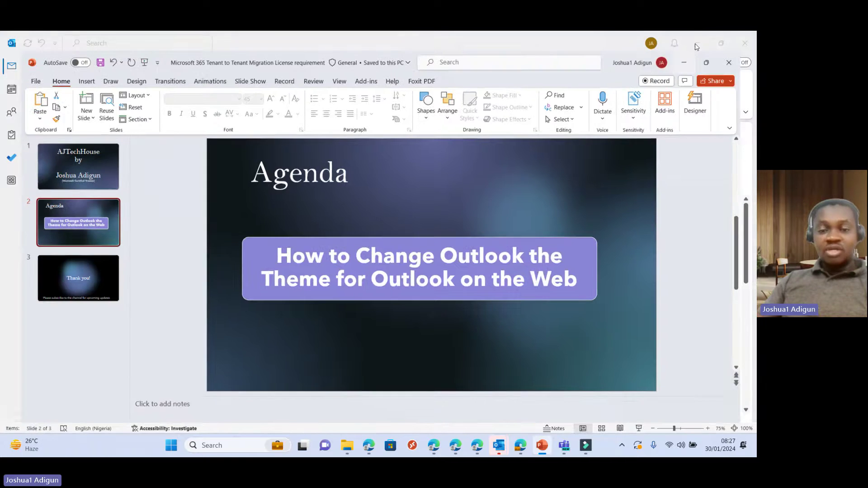
click(498, 446)
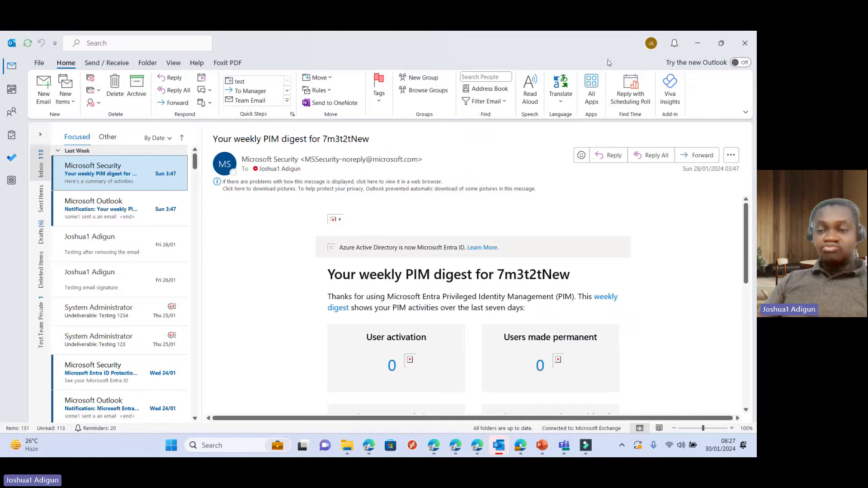
click(455, 445)
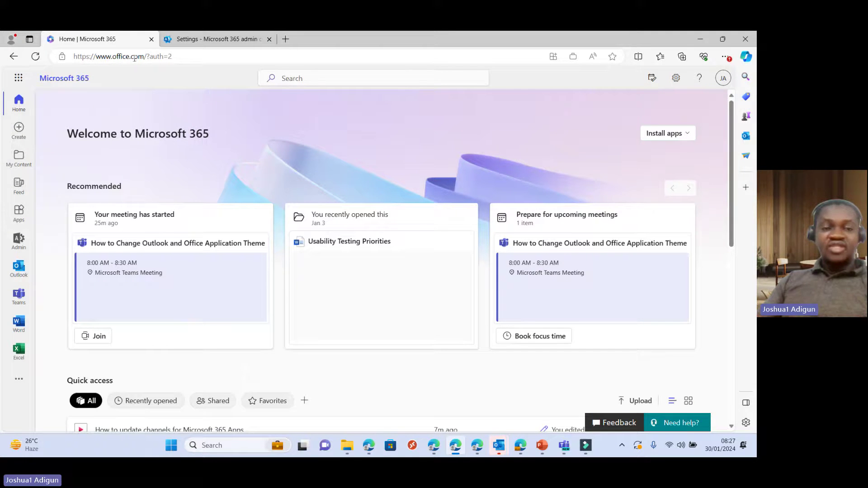
Launch Outlook mail in a new tab and bring up Microsoft 365 home settings
click(16, 84)
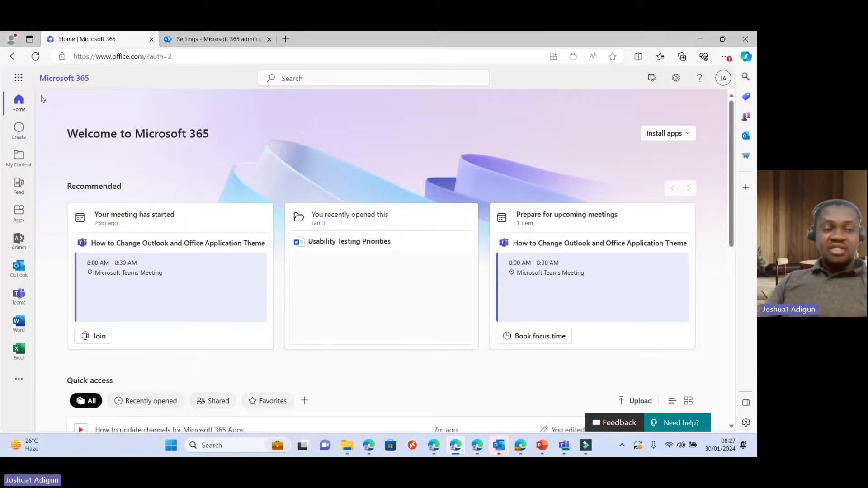
click(19, 77)
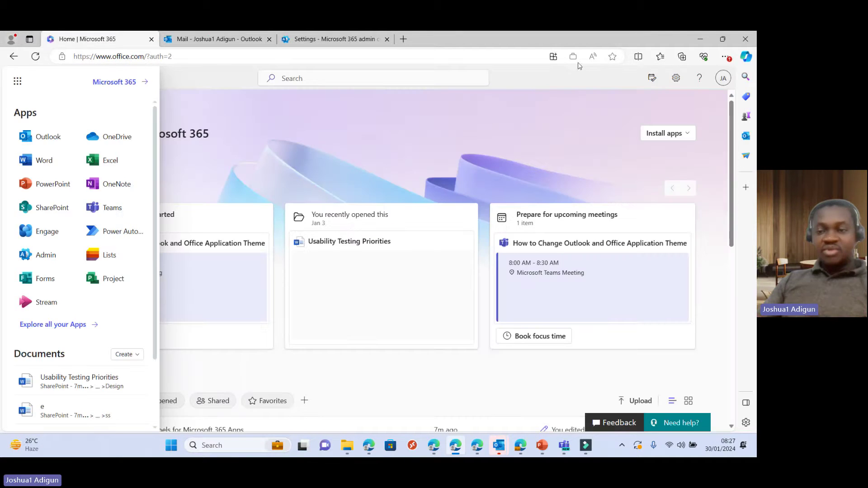
click(676, 78)
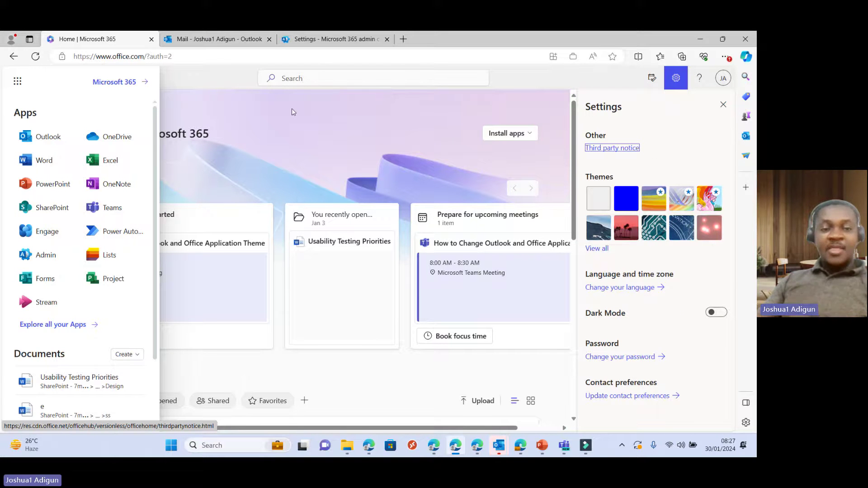
In the Outlook mail tab, go to Settings > General > Appearance
click(226, 40)
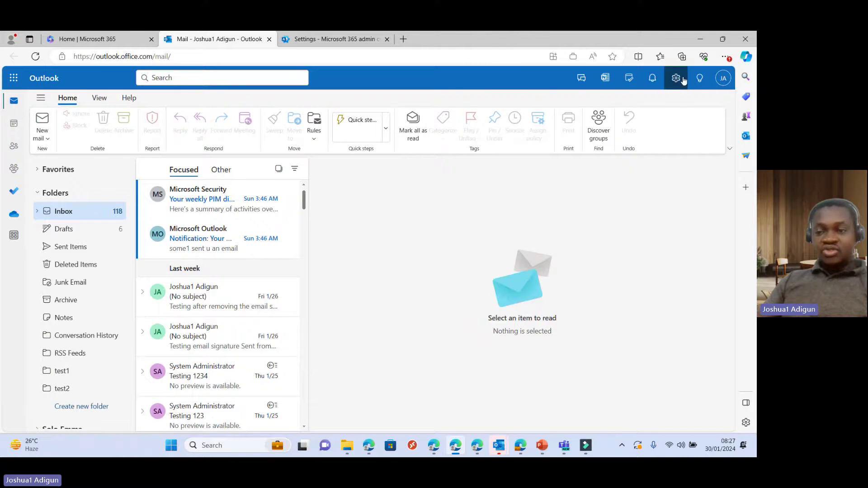
click(676, 79)
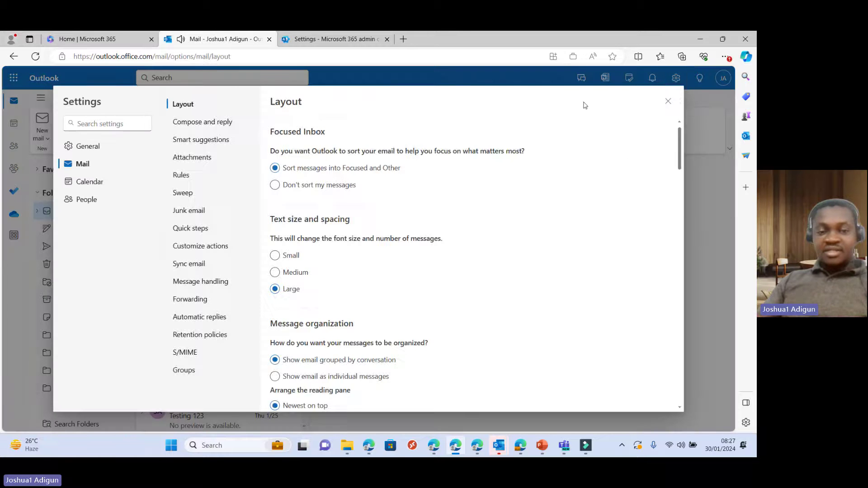
click(93, 146)
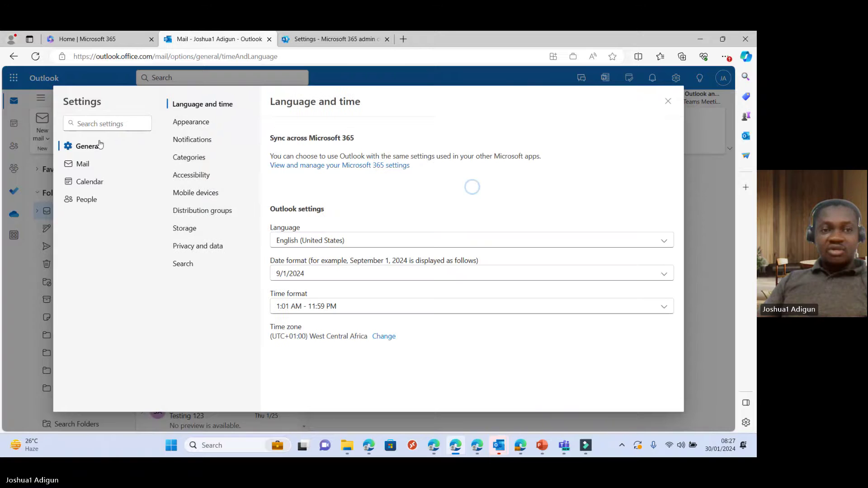
click(205, 127)
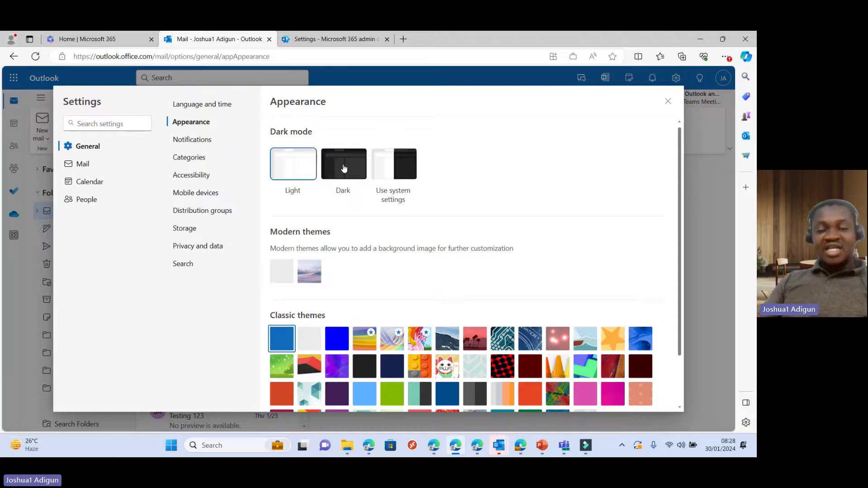
Set Outlook's appearance mode to Dark after trying Light and System
click(343, 169)
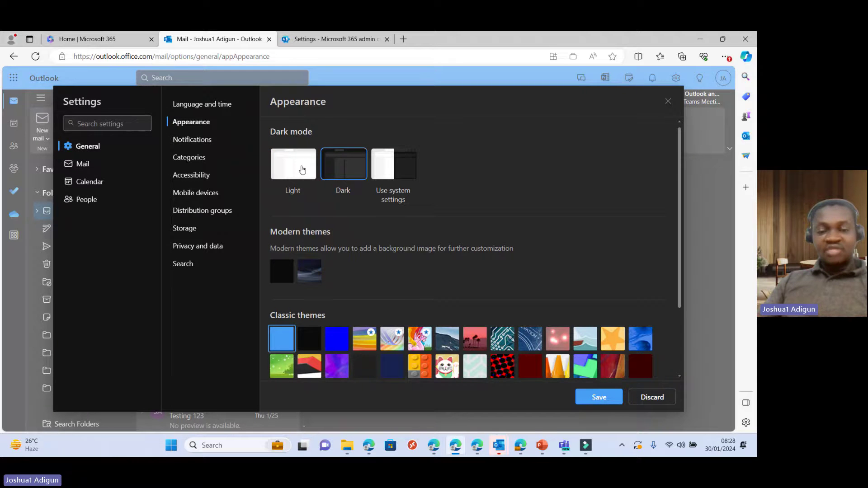
click(302, 170)
click(388, 168)
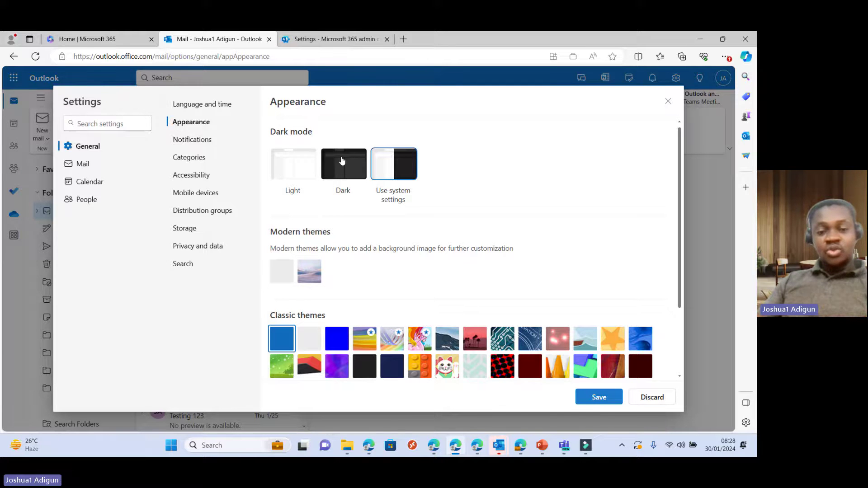
click(343, 161)
scroll(388, 207, down, 2)
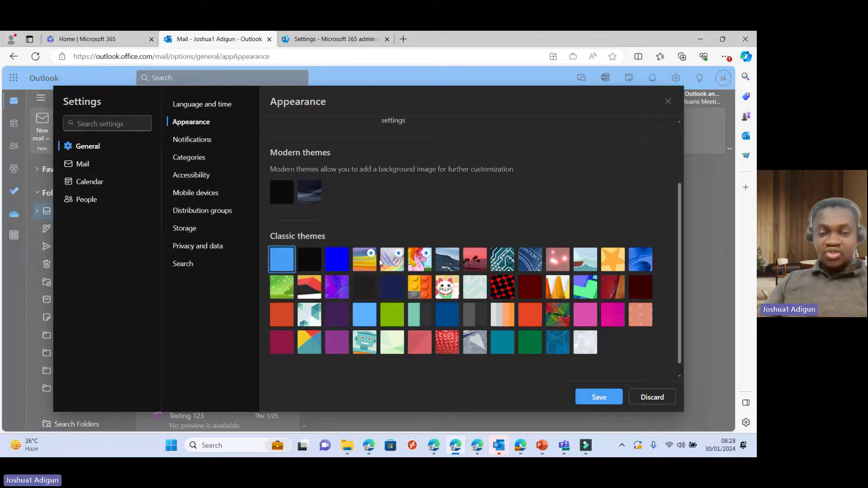
scroll(447, 258, up, 1)
scroll(426, 245, up, 1)
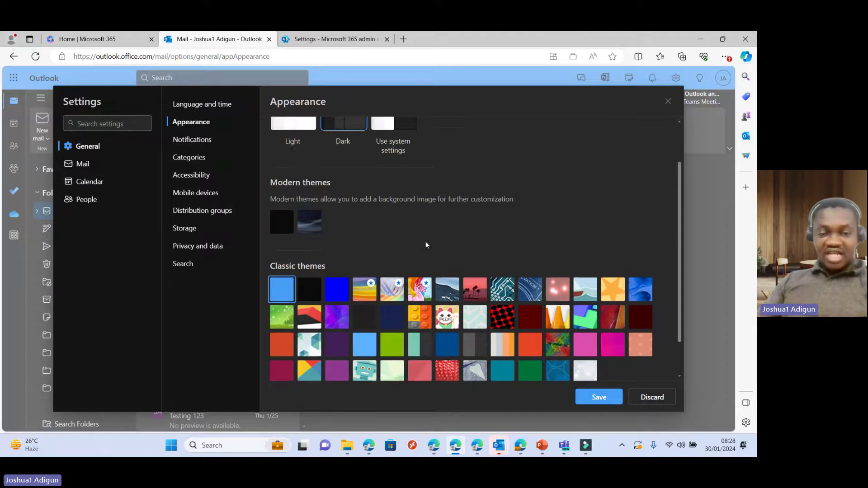
Apply and save the Mountain peak classic theme, then close Settings
click(284, 226)
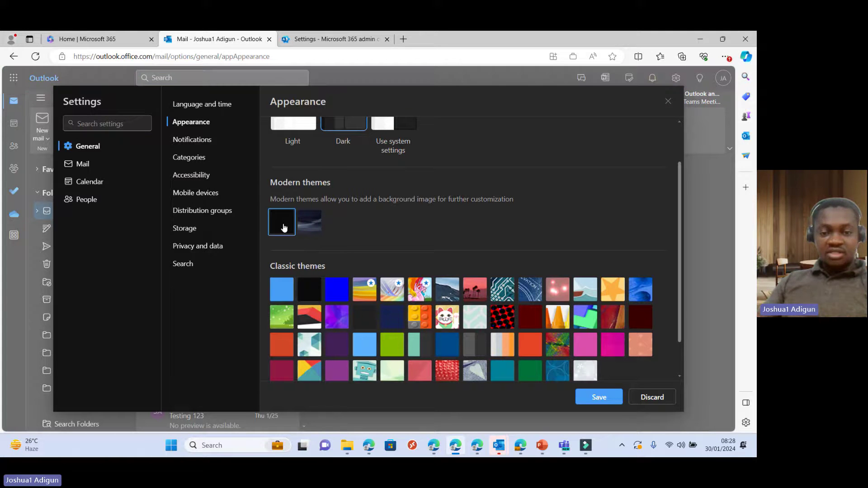
click(309, 222)
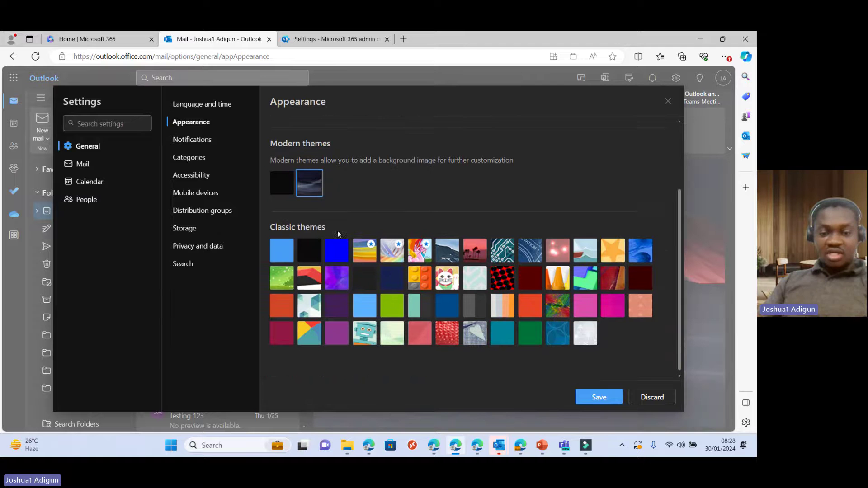
scroll(310, 221, down, 2)
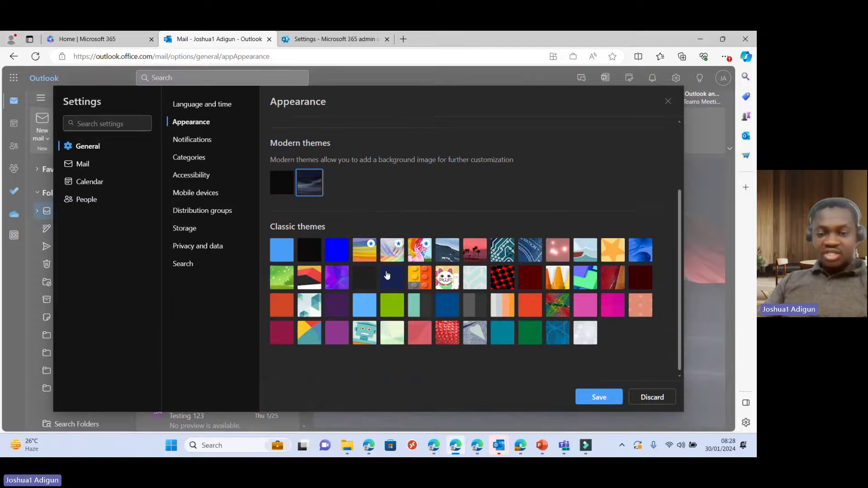
click(448, 256)
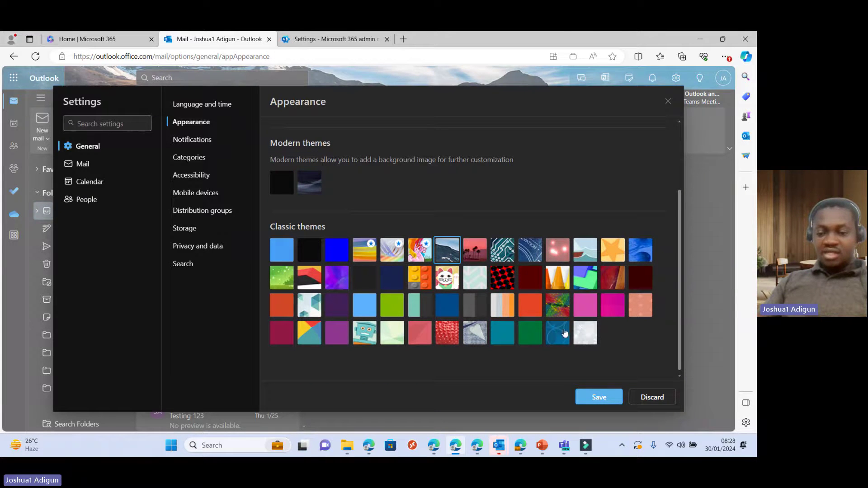
click(592, 397)
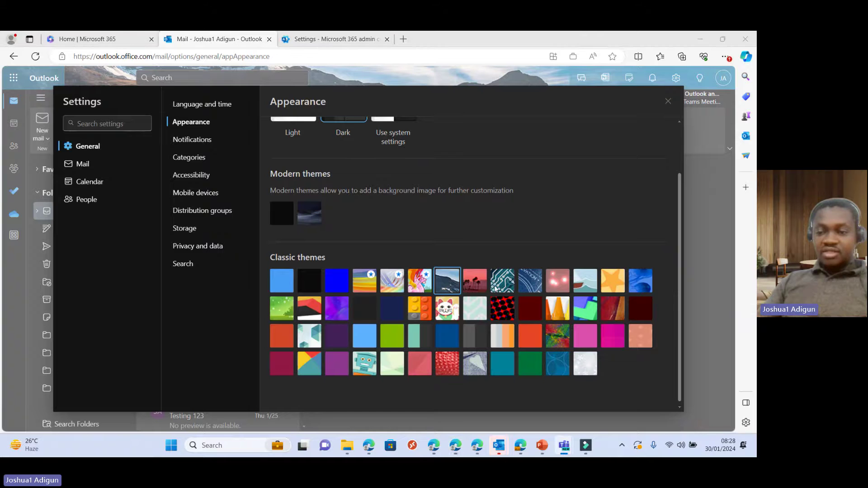
click(668, 102)
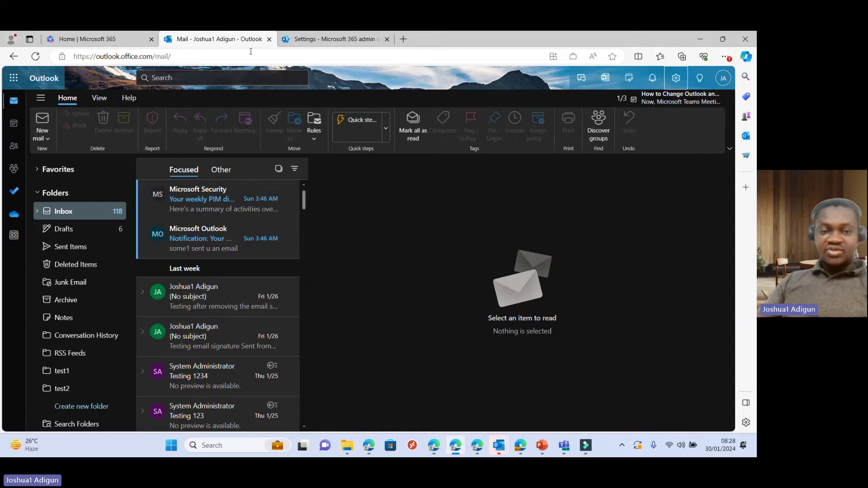
Give Microsoft 365 home the circuit-pattern theme and turn on Dark Mode
click(98, 40)
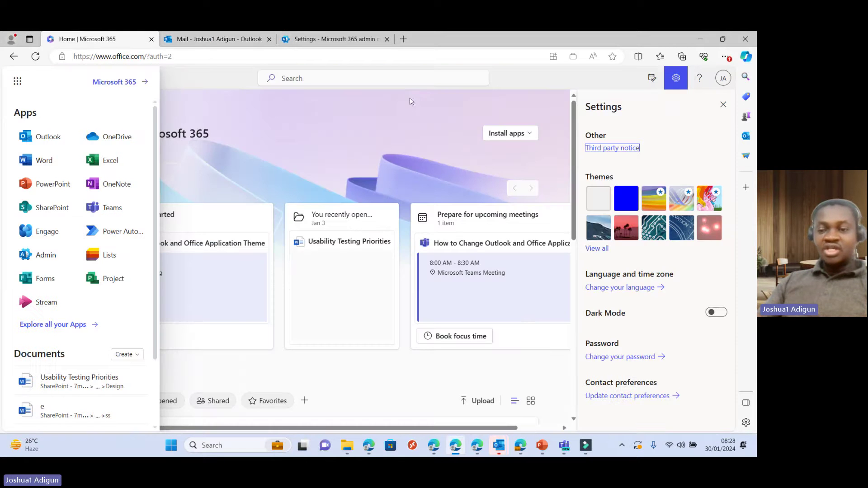
click(723, 106)
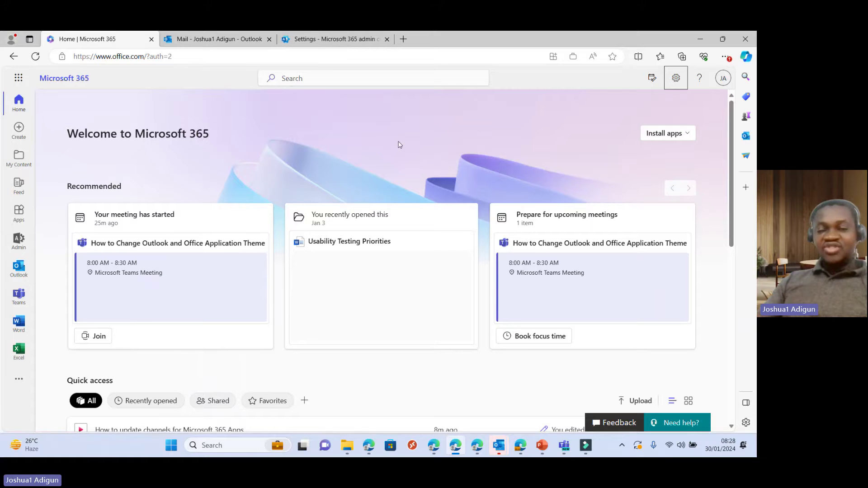
click(676, 78)
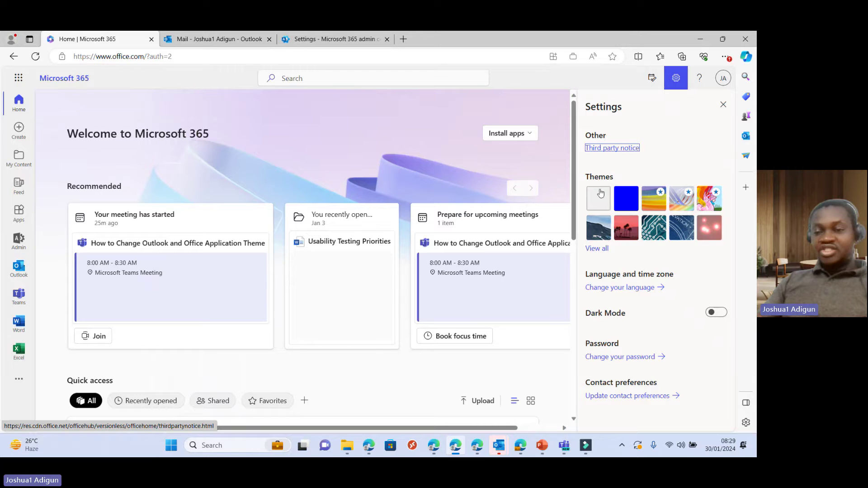
click(624, 206)
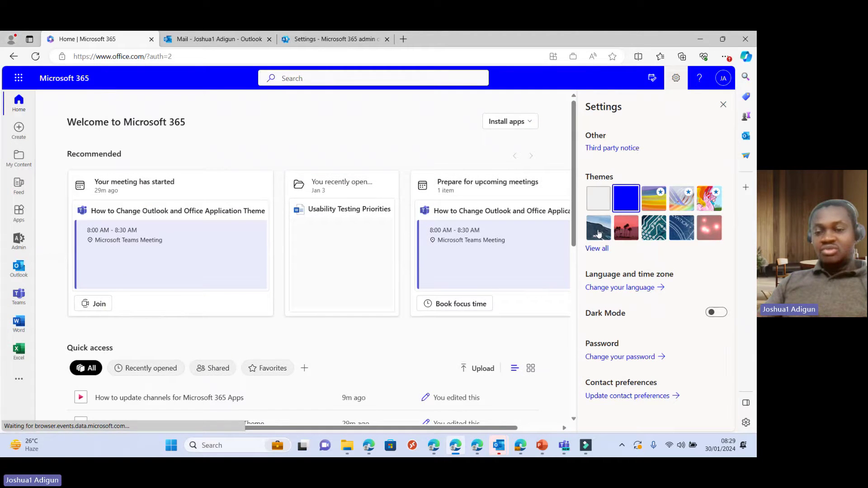
click(598, 232)
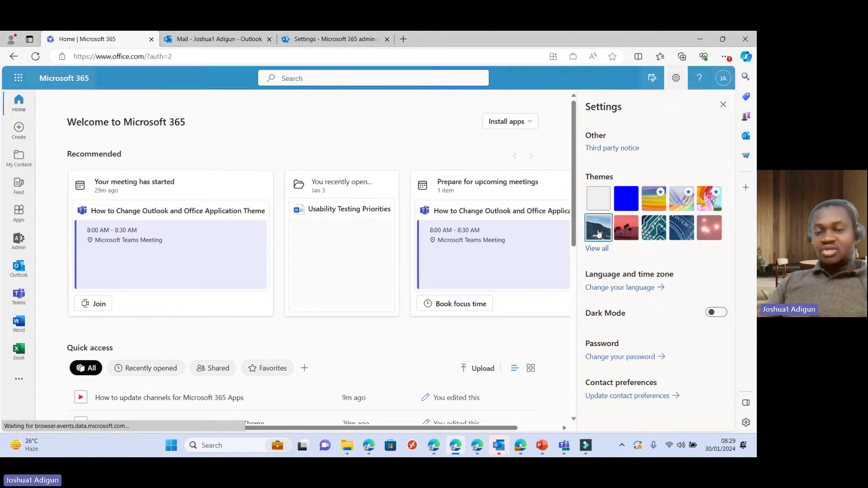
click(653, 230)
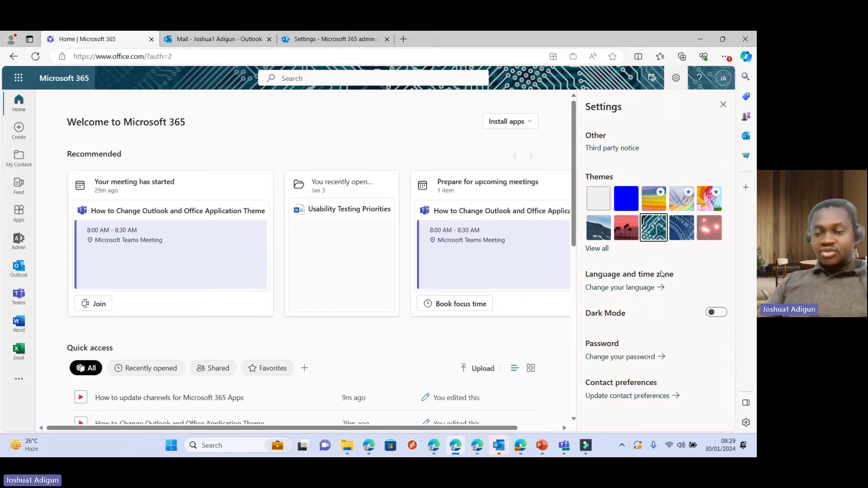
click(711, 312)
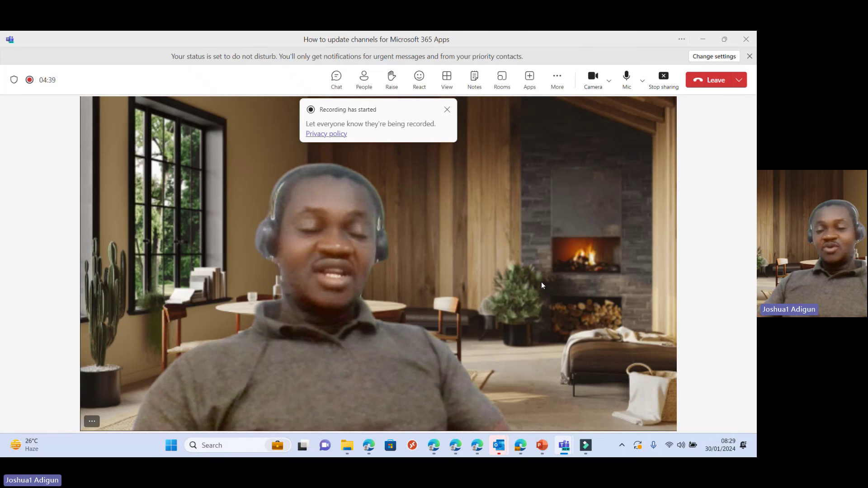
Bring up the Teams meeting's Record and transcribe options to stop recording
click(559, 81)
mouse_move(599, 107)
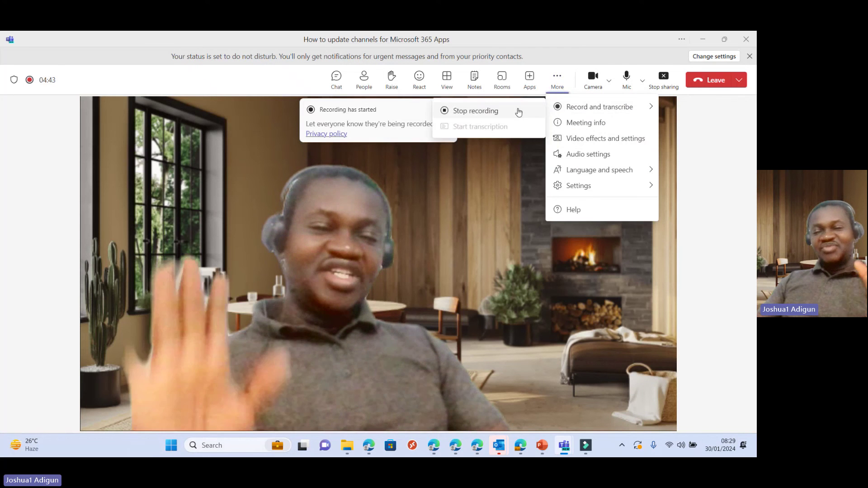